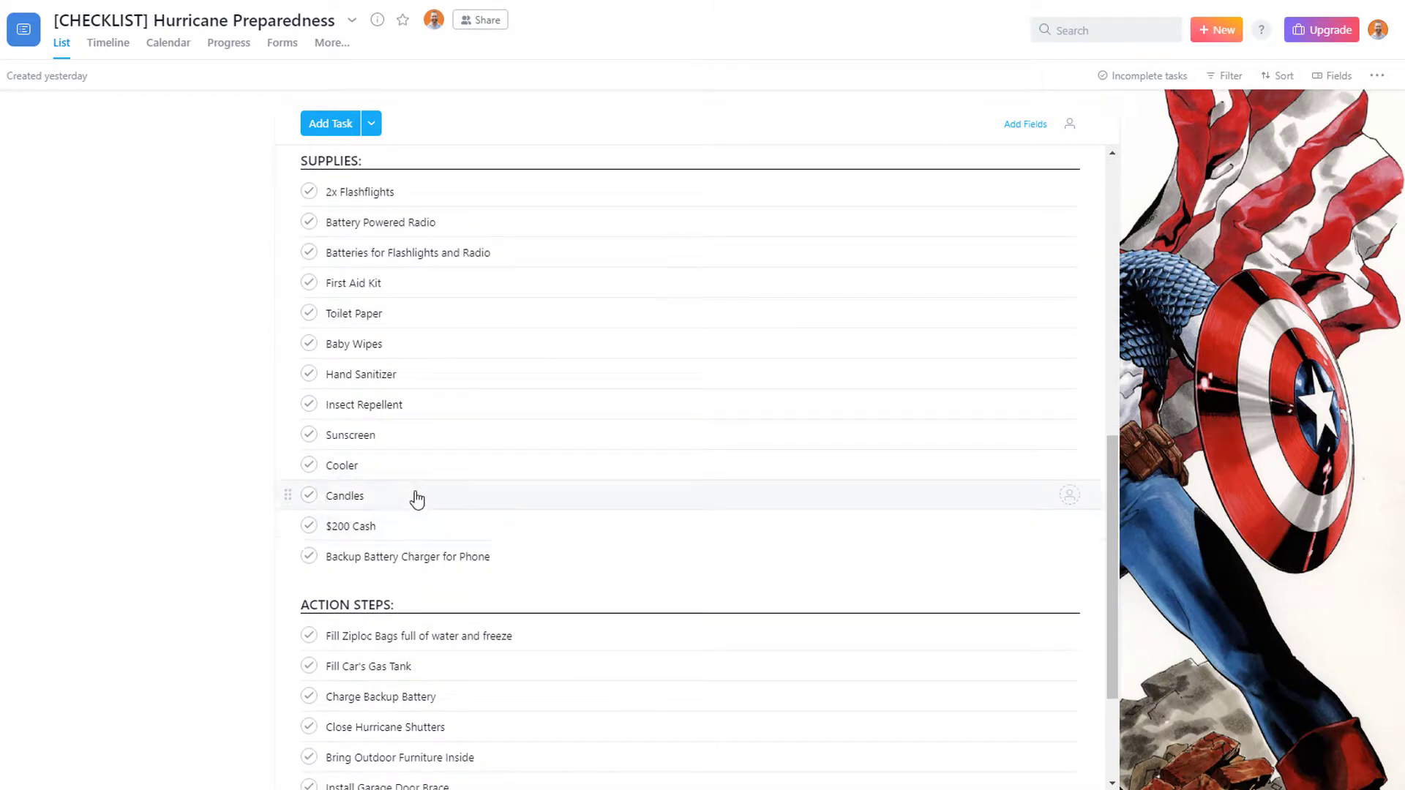
Step: Add the tasks Ibuprofen, Anti-Diarrhea Medicine, Anti-Itch Cream and Garbage Bags directly after First Aid Kit in the SUPPLIES section
left_click(437, 285)
key("Return")
type("Ibuprofen")
key("Return")
type("Anti-Diarrhea Medicine")
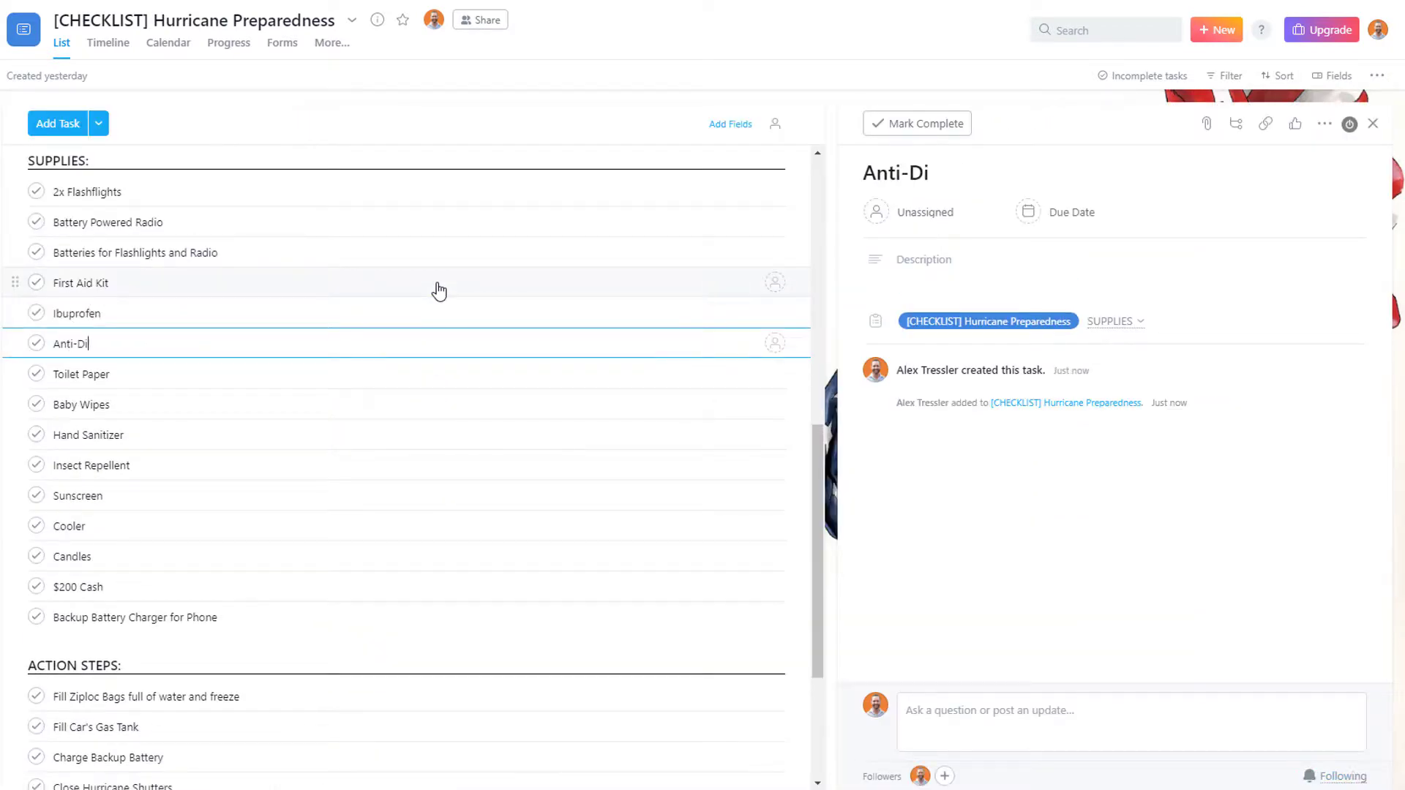
key("Return")
type("Anti-Itch Cream")
key("Return")
type("Garbage Bags")
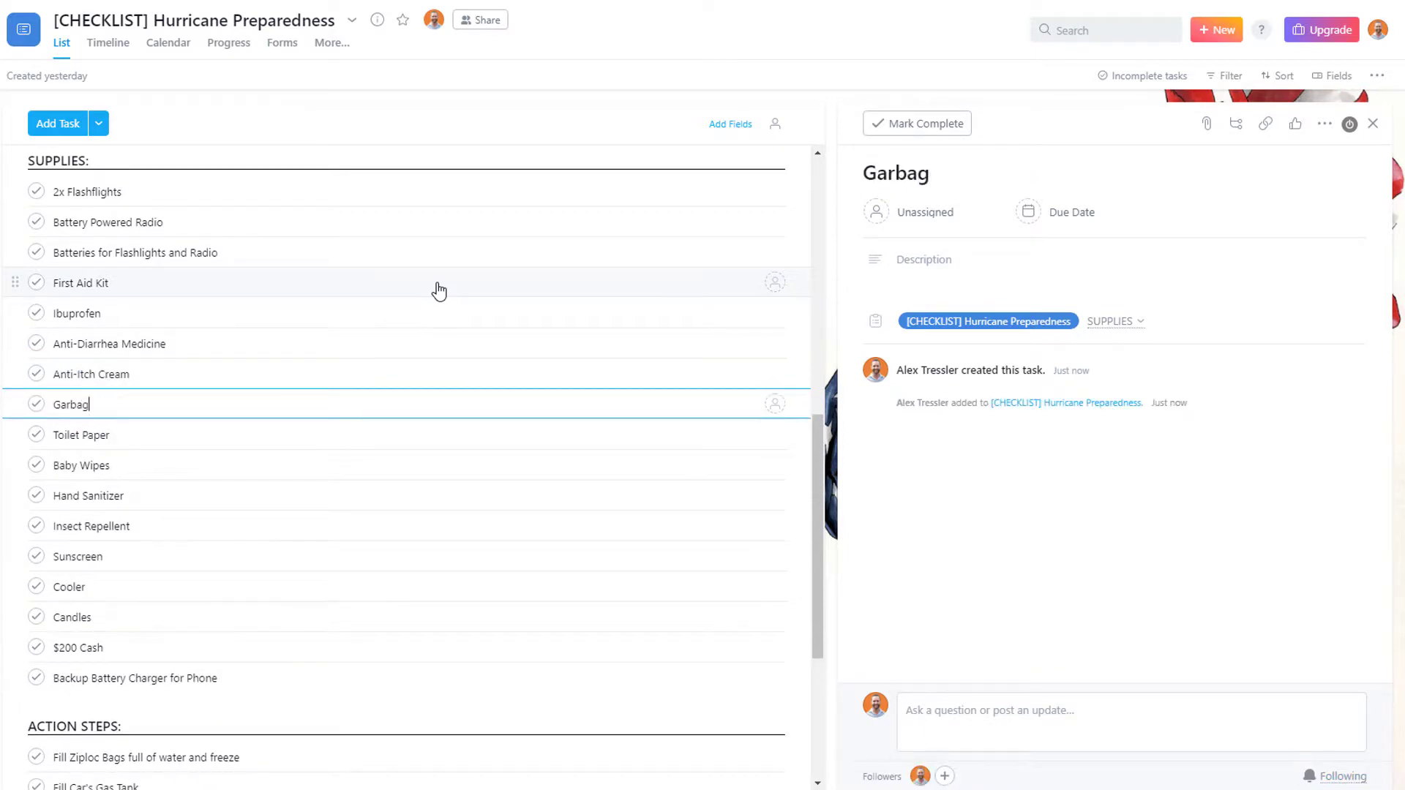
Step: Add the task "Board Games & Puzzles" after Backup Battery Charger for Phone at the end of the SUPPLIES section
left_click(273, 678)
key("Return")
type("Board Games & Puzzles")
key("Escape")
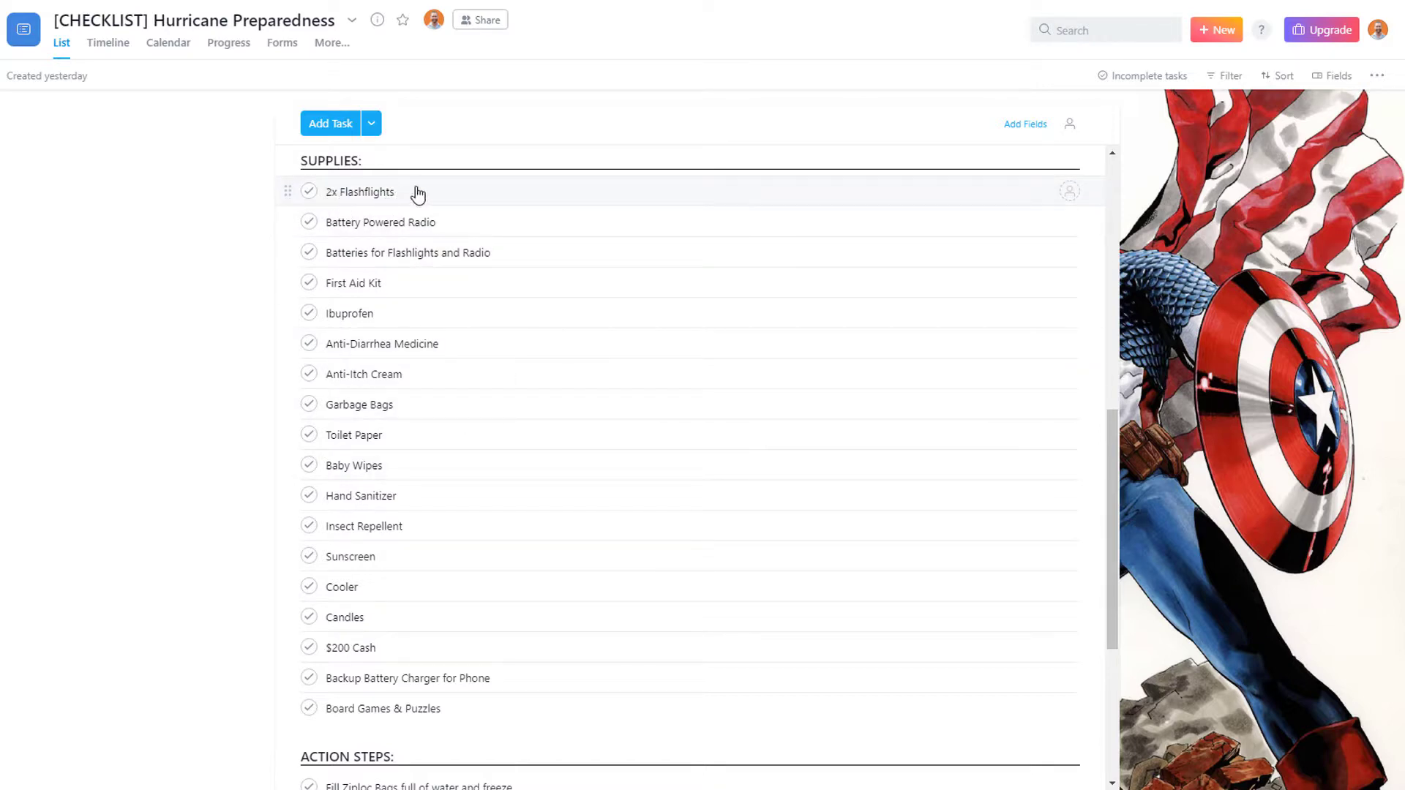
Step: Add a task named "Important Documents" above 2x Flashflights as the first item of the SUPPLIES section
left_click(332, 193)
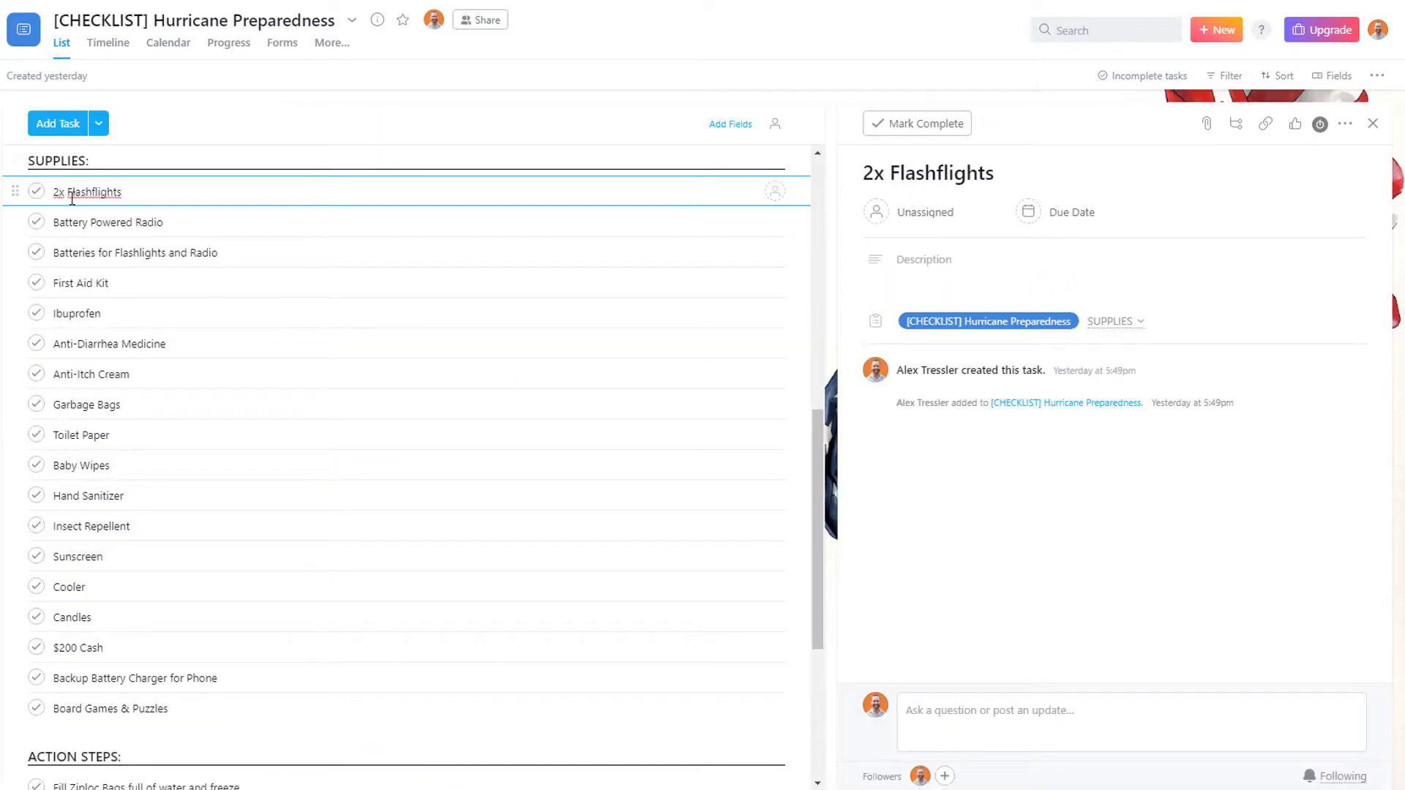
key("Return")
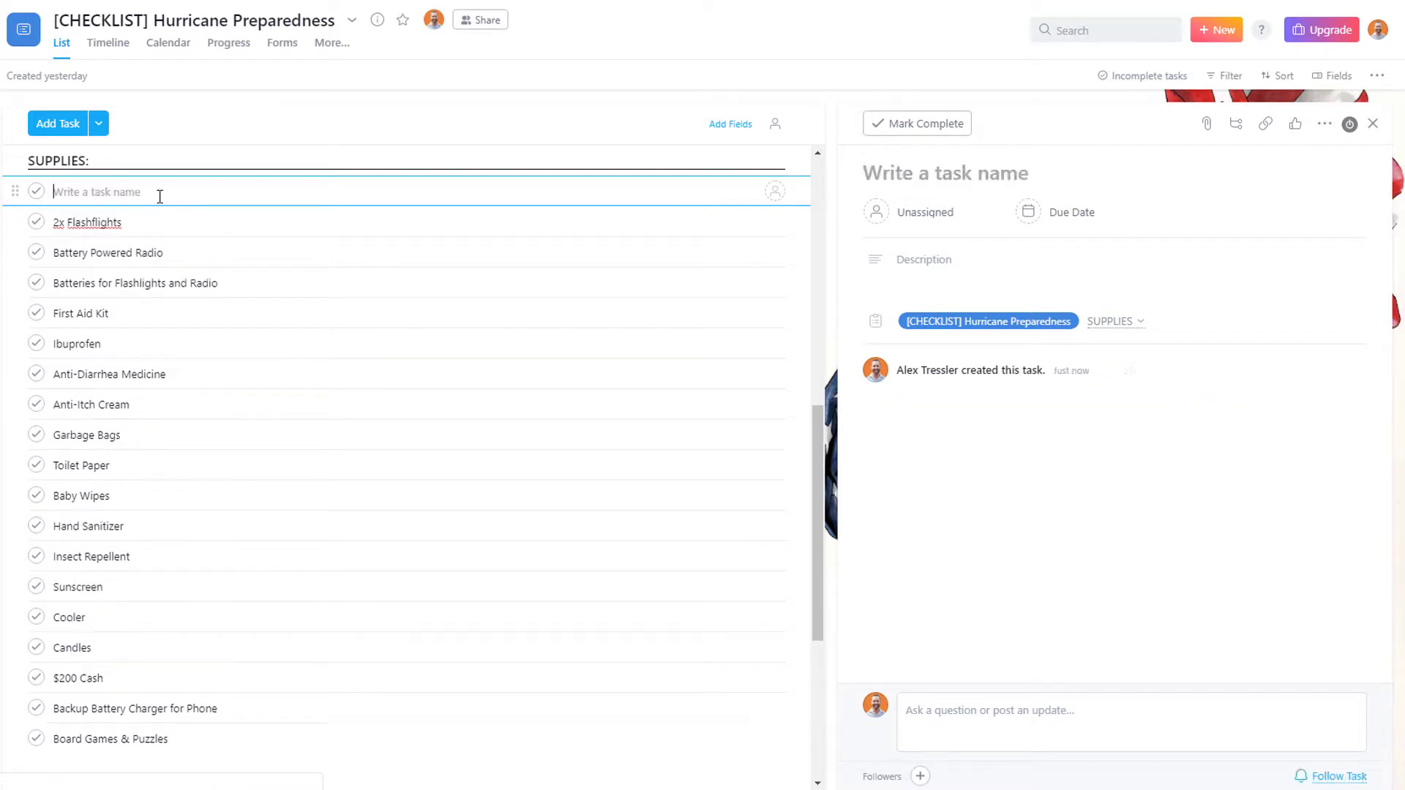
key("BackSpace")
key("Return")
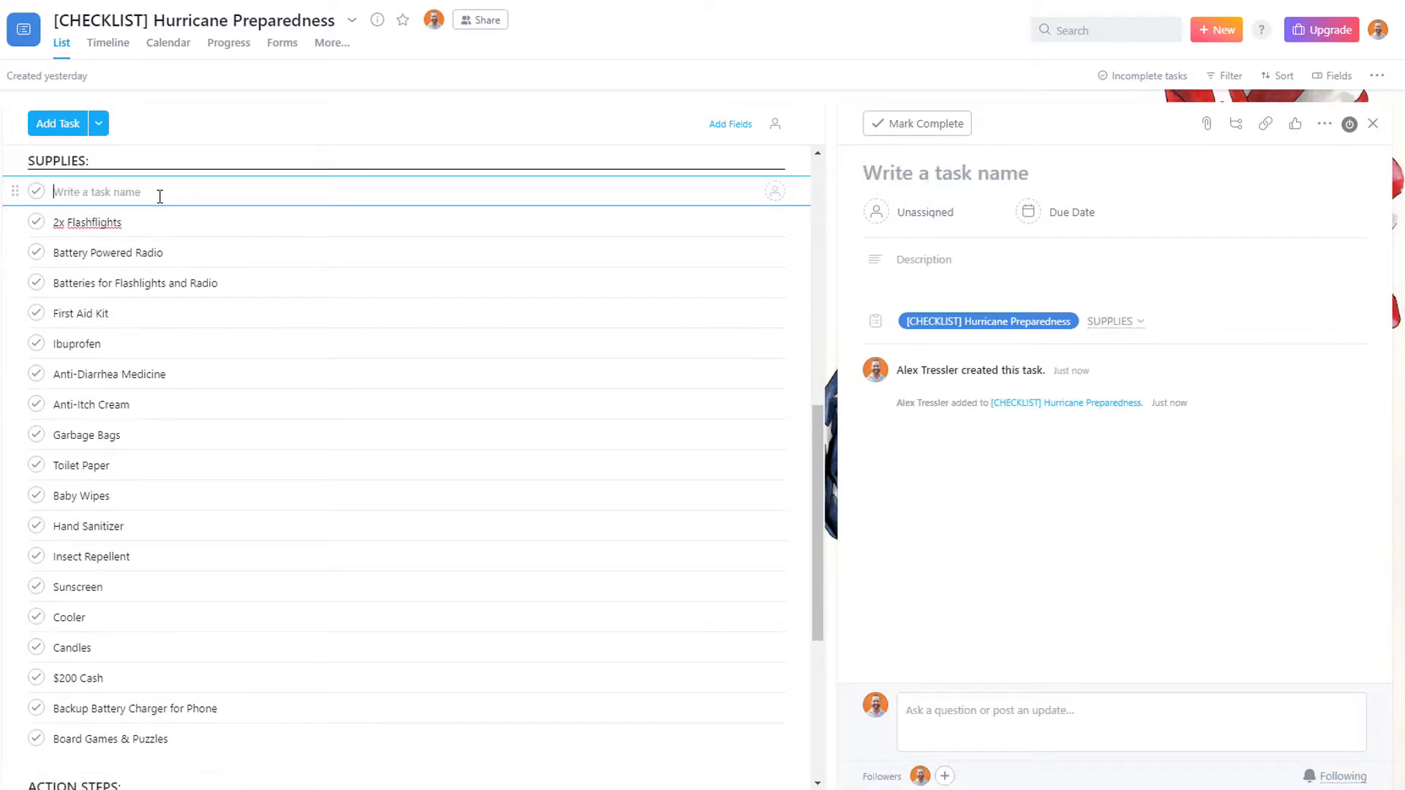
type("Im")
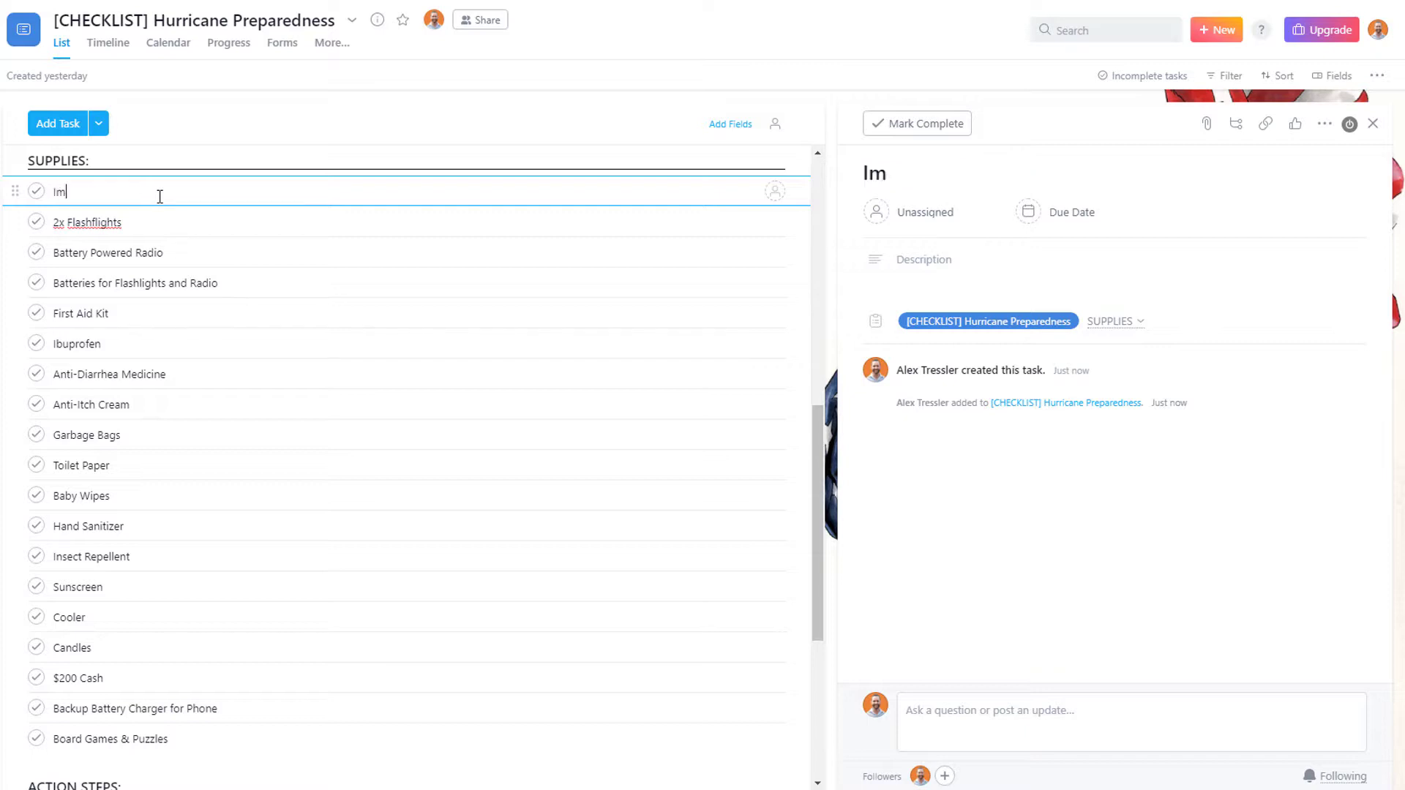
type("portant Documents")
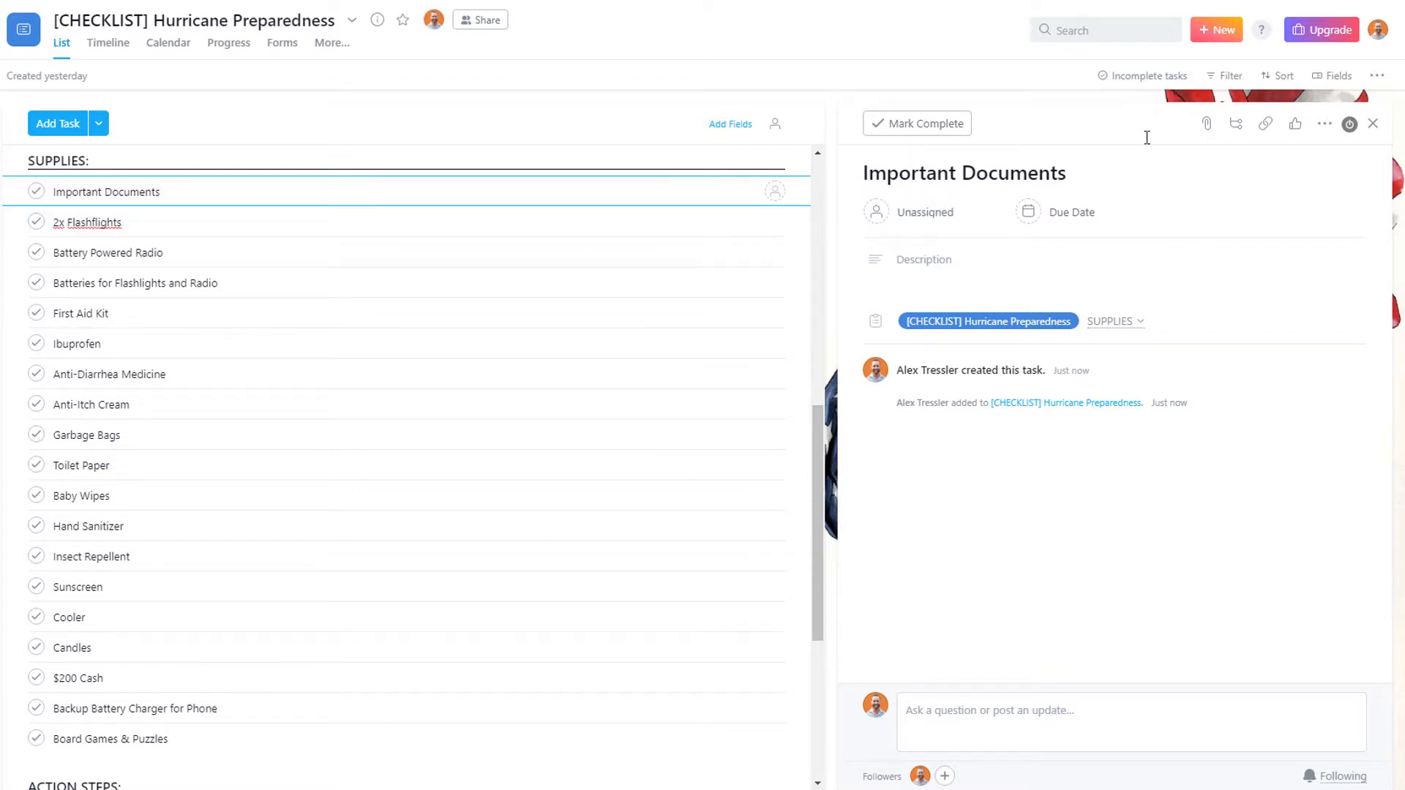
Step: Give Important Documents subtasks for Insurance Cards, Bank Numbers, Credit Card Info, Social Security Card, Birth Certificates, Important Phone Numbers, Pet Records and other hard-to-replace personal documents
left_click(1238, 126)
left_click(1238, 126)
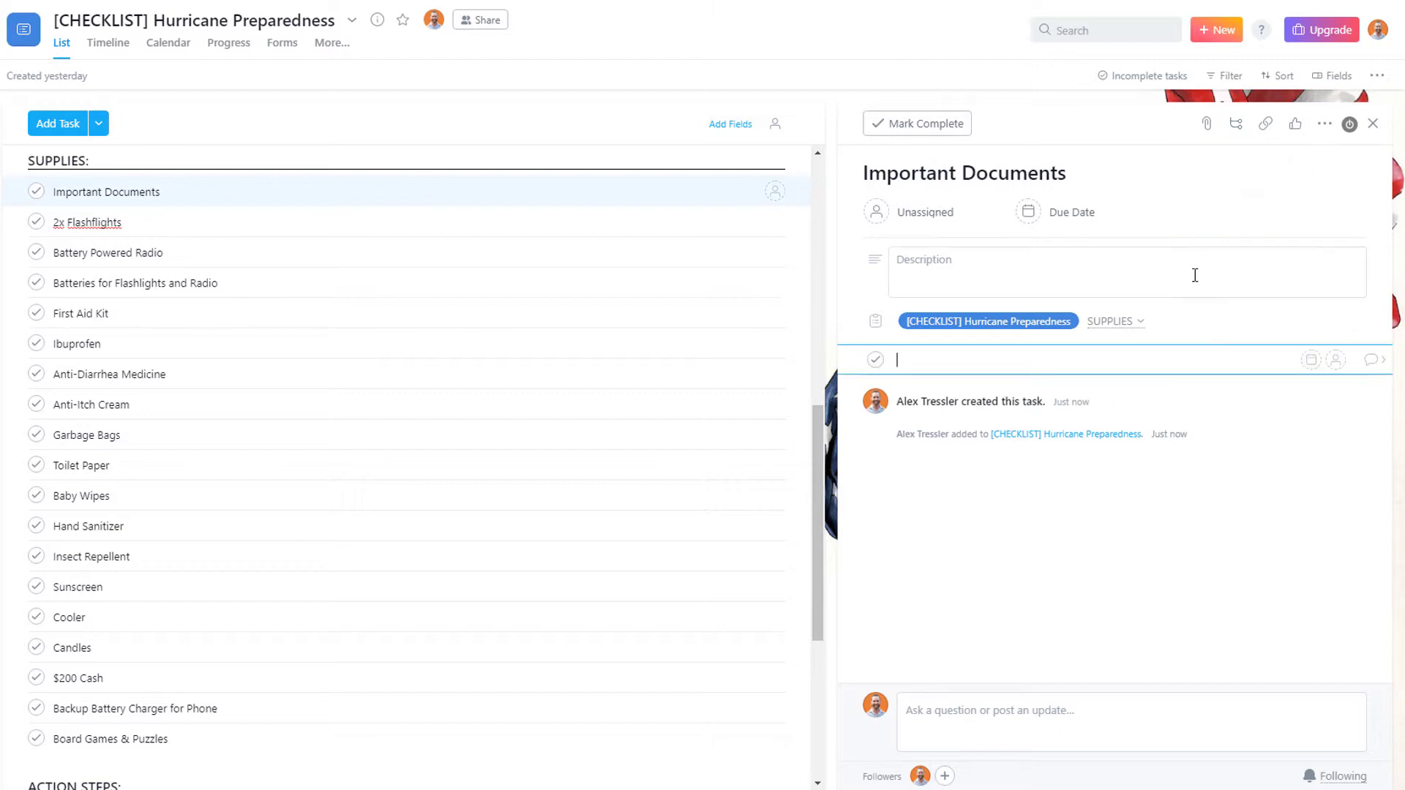
type("Insurance Cards Bank Numbers Credit Card Info Social Security Card Birth Certificates Important Phone Numbers Pet Records Other personal documents that would be difficult or replaced if lost")
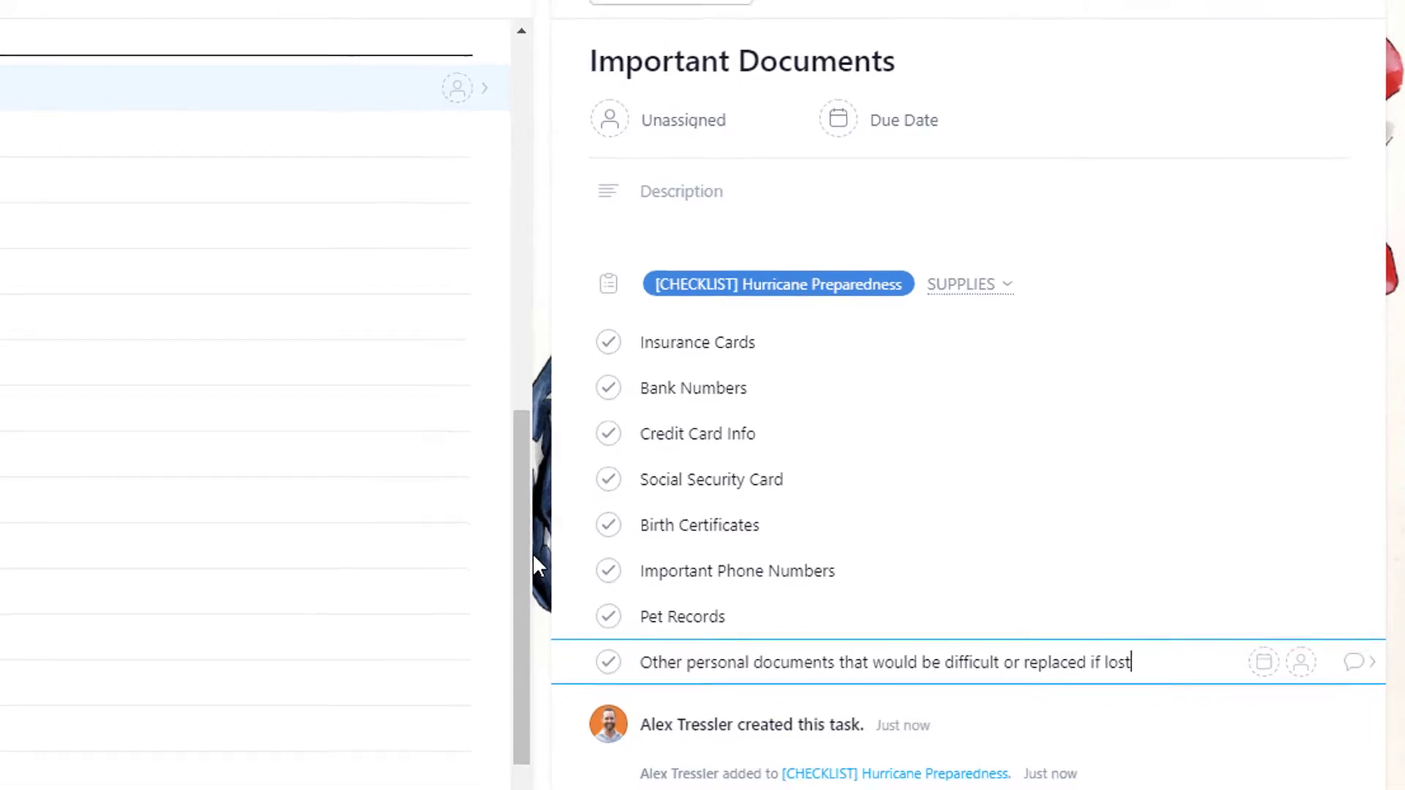
left_click(1371, 125)
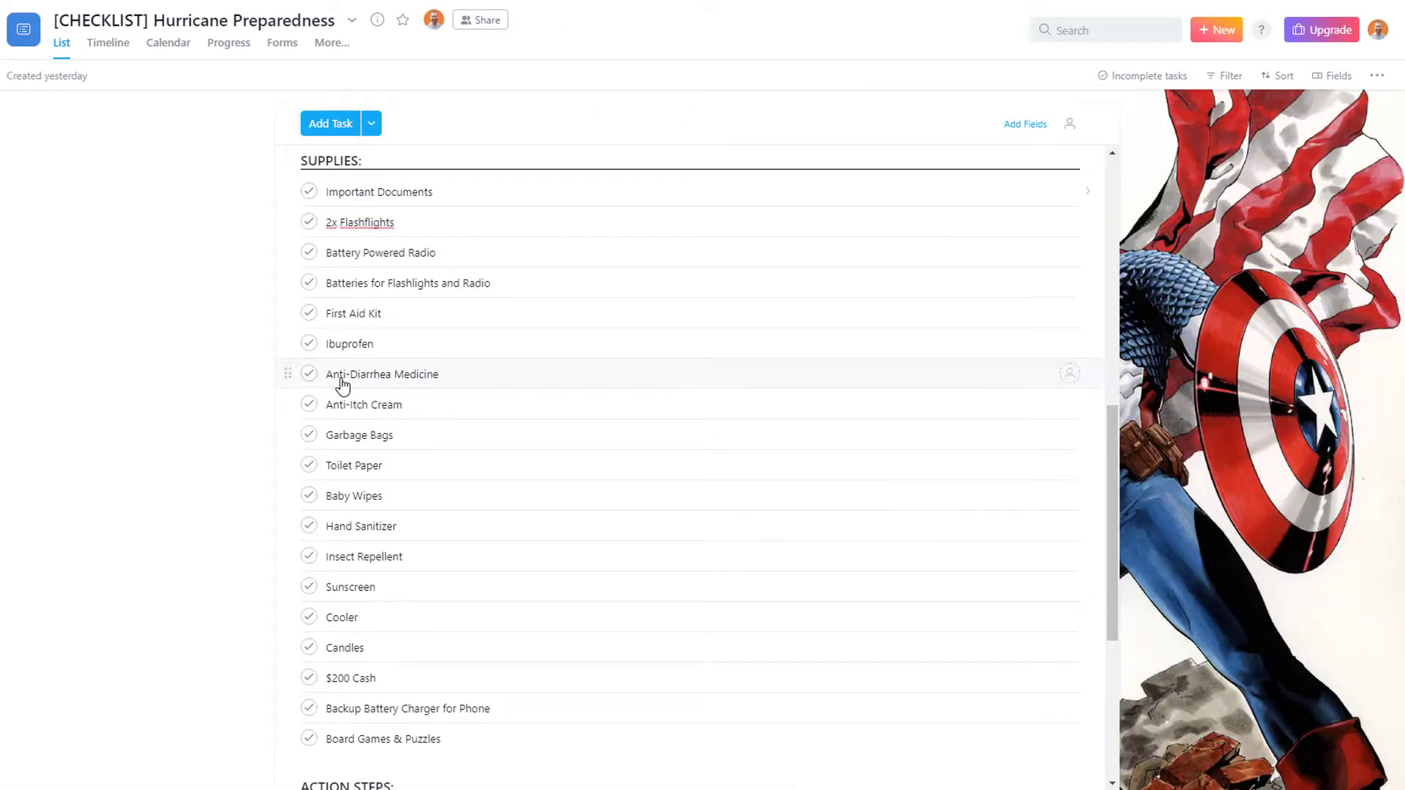
Step: Create a section named "RESOURCES" and move it above GROCERIES at the start of the checklist
scroll(345, 388, "up", 9)
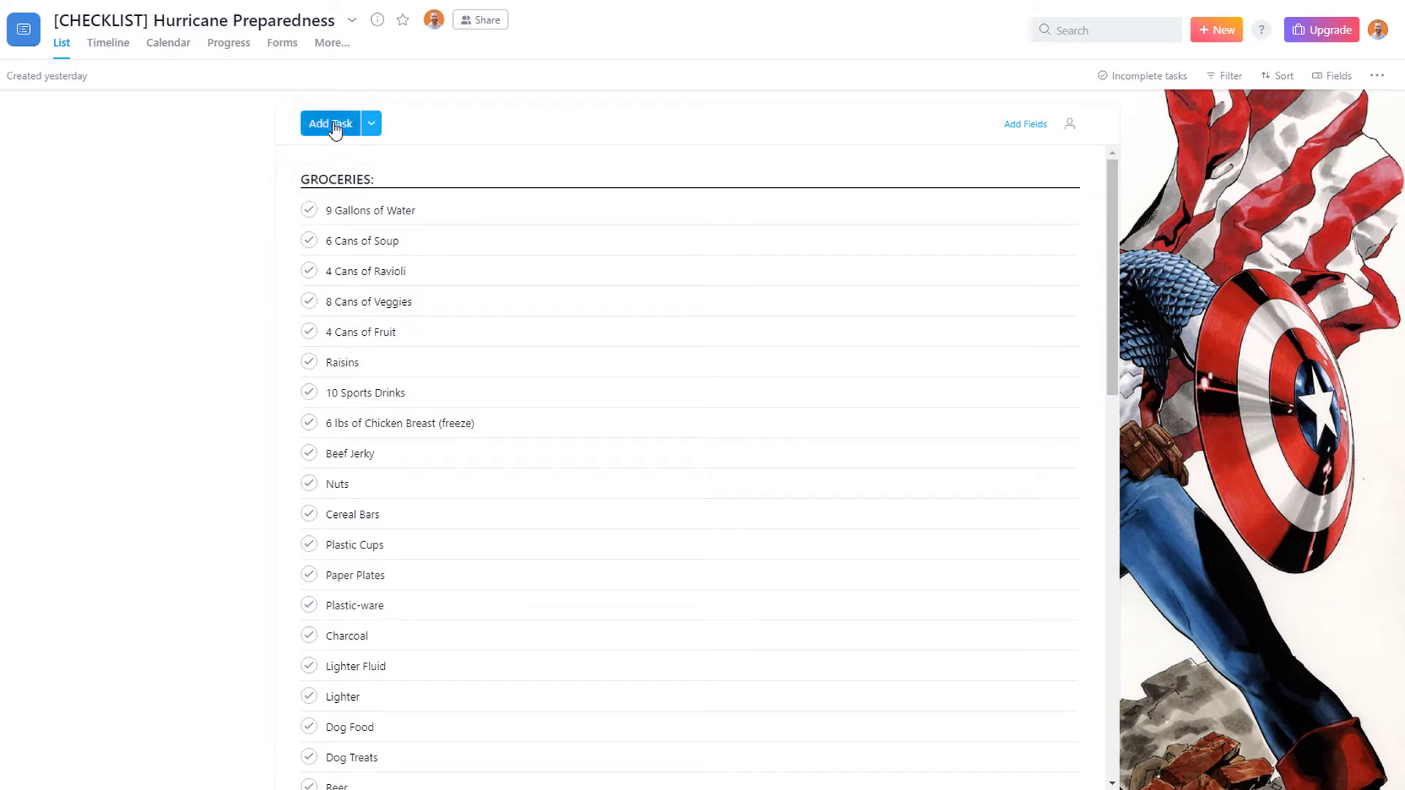
left_click(296, 177)
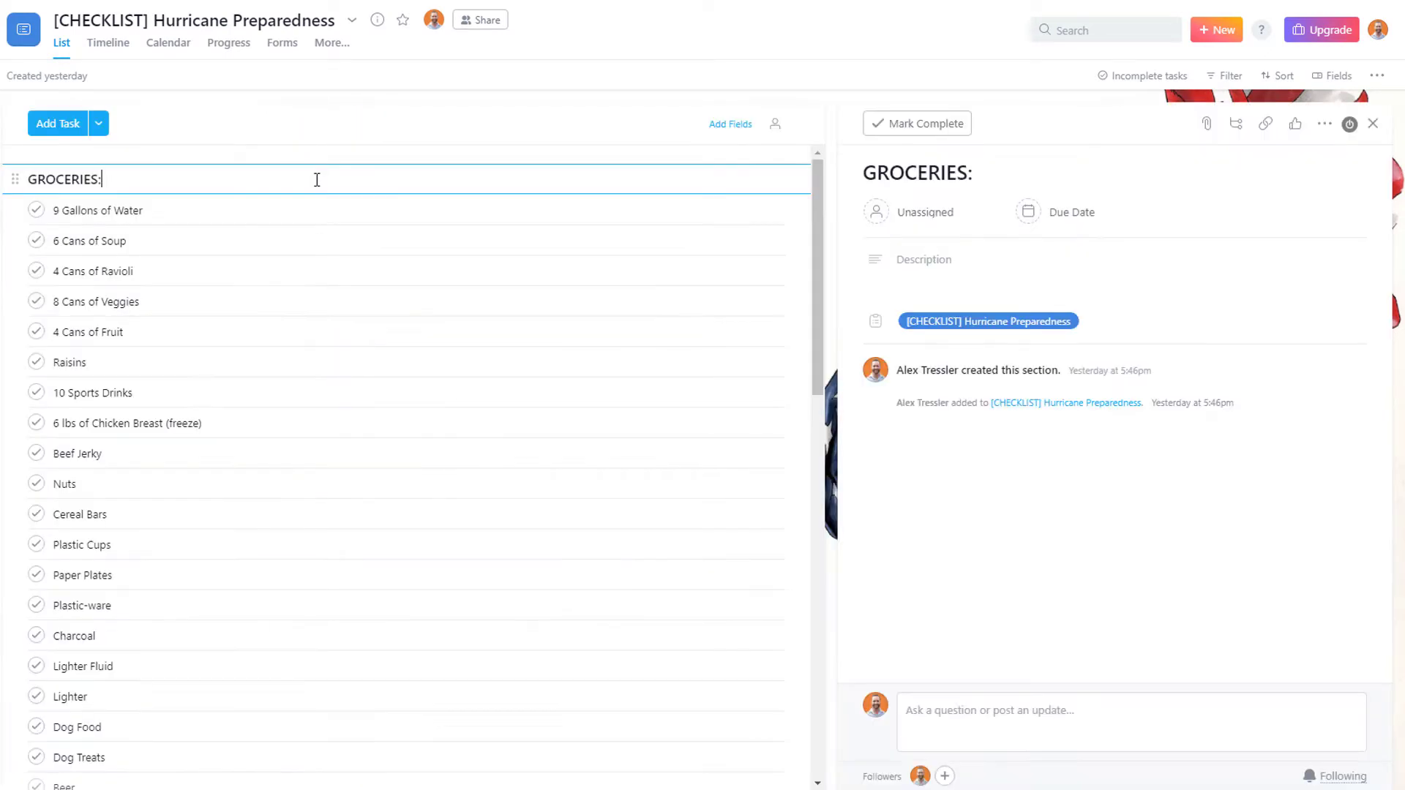
left_click(98, 123)
key("Tab+n")
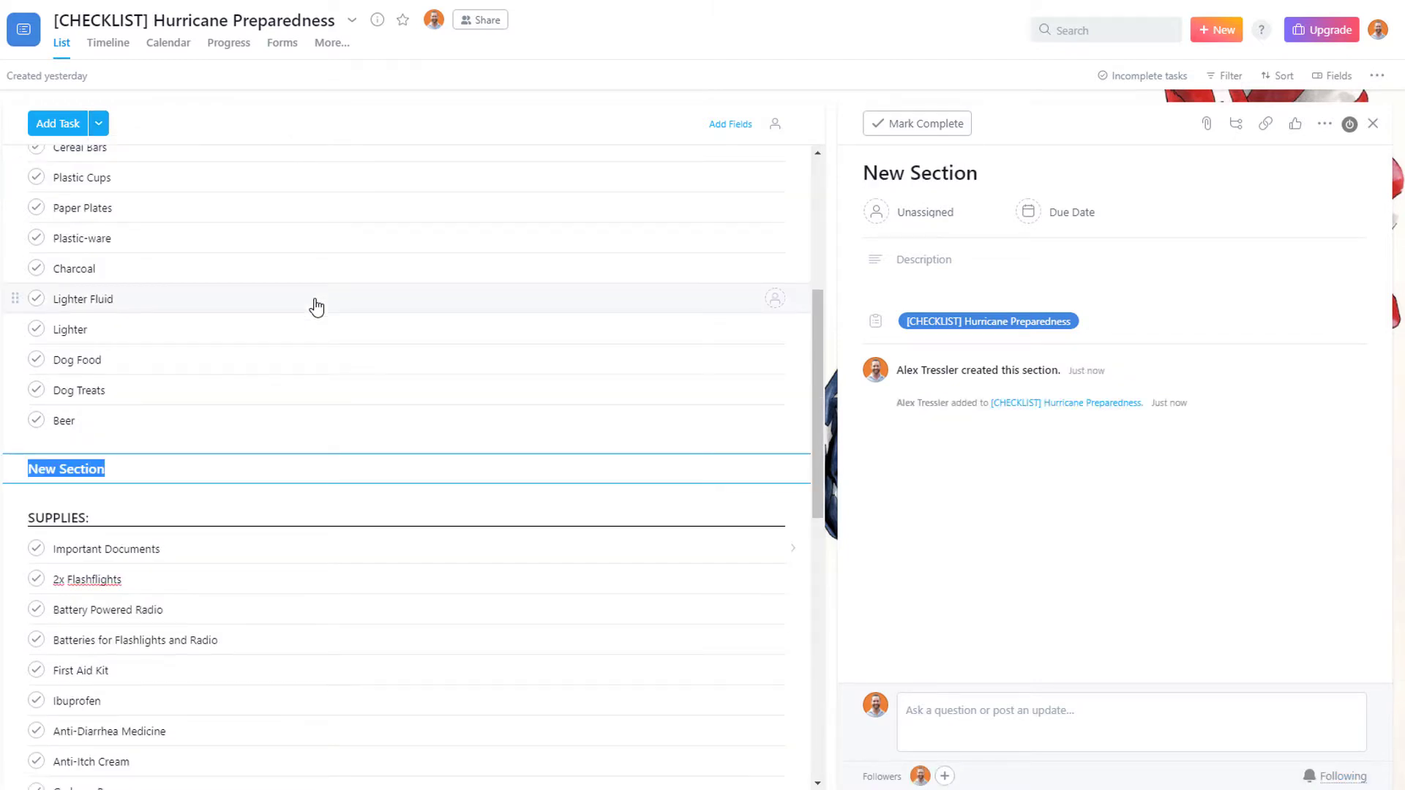
type("RESOUR")
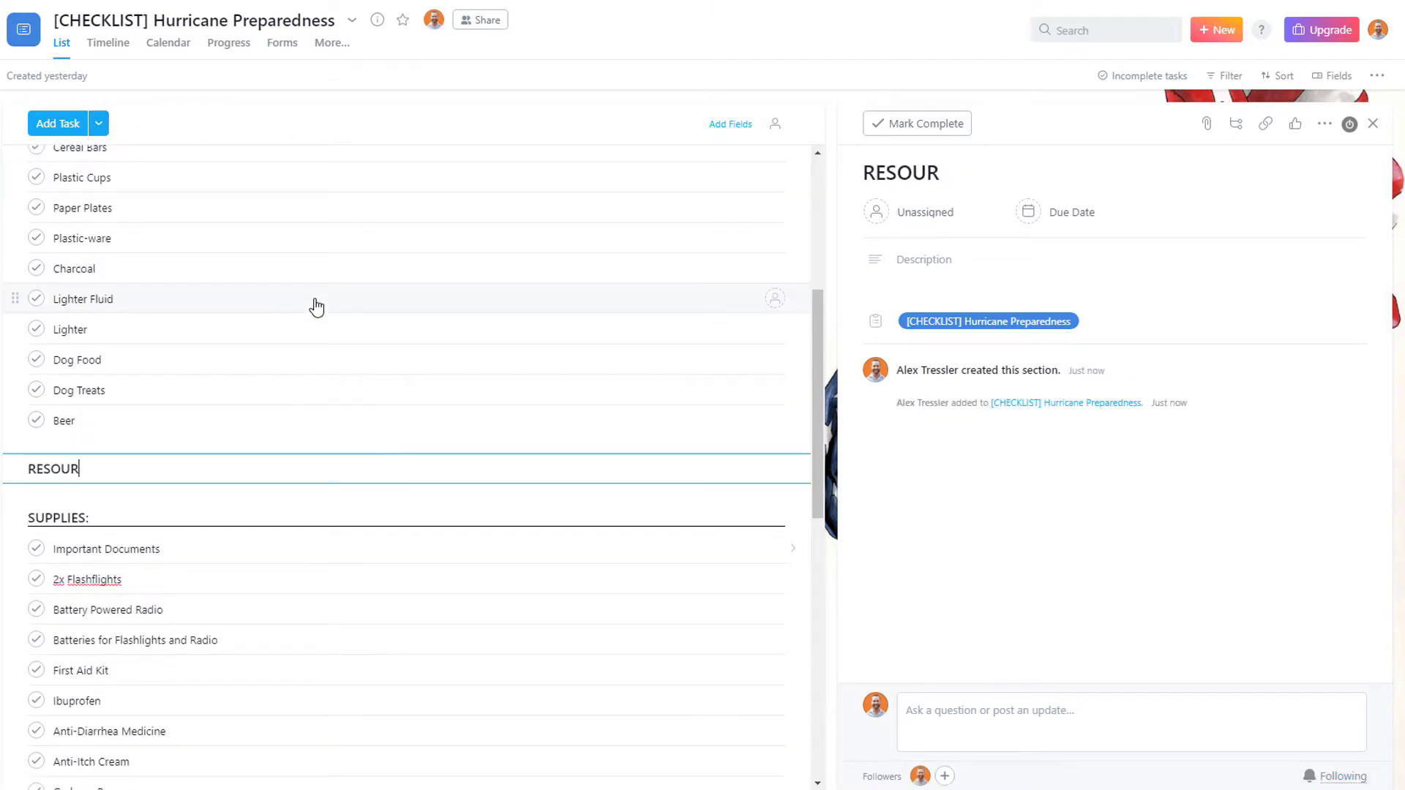
type("CES")
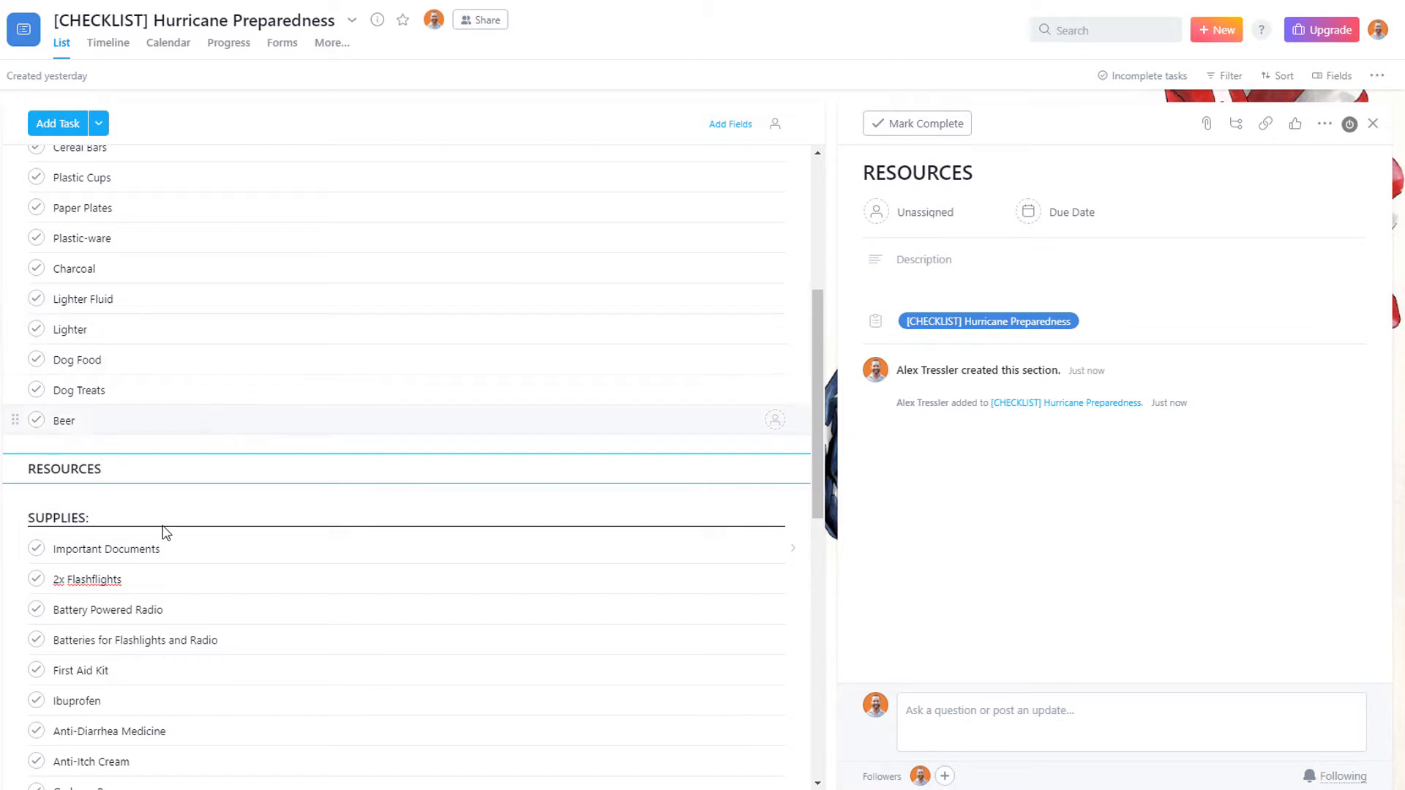
left_click(162, 530)
left_click_drag(14, 468, 73, 174)
Step: Add a task named "County Information" to the RESOURCES section
left_click(129, 183)
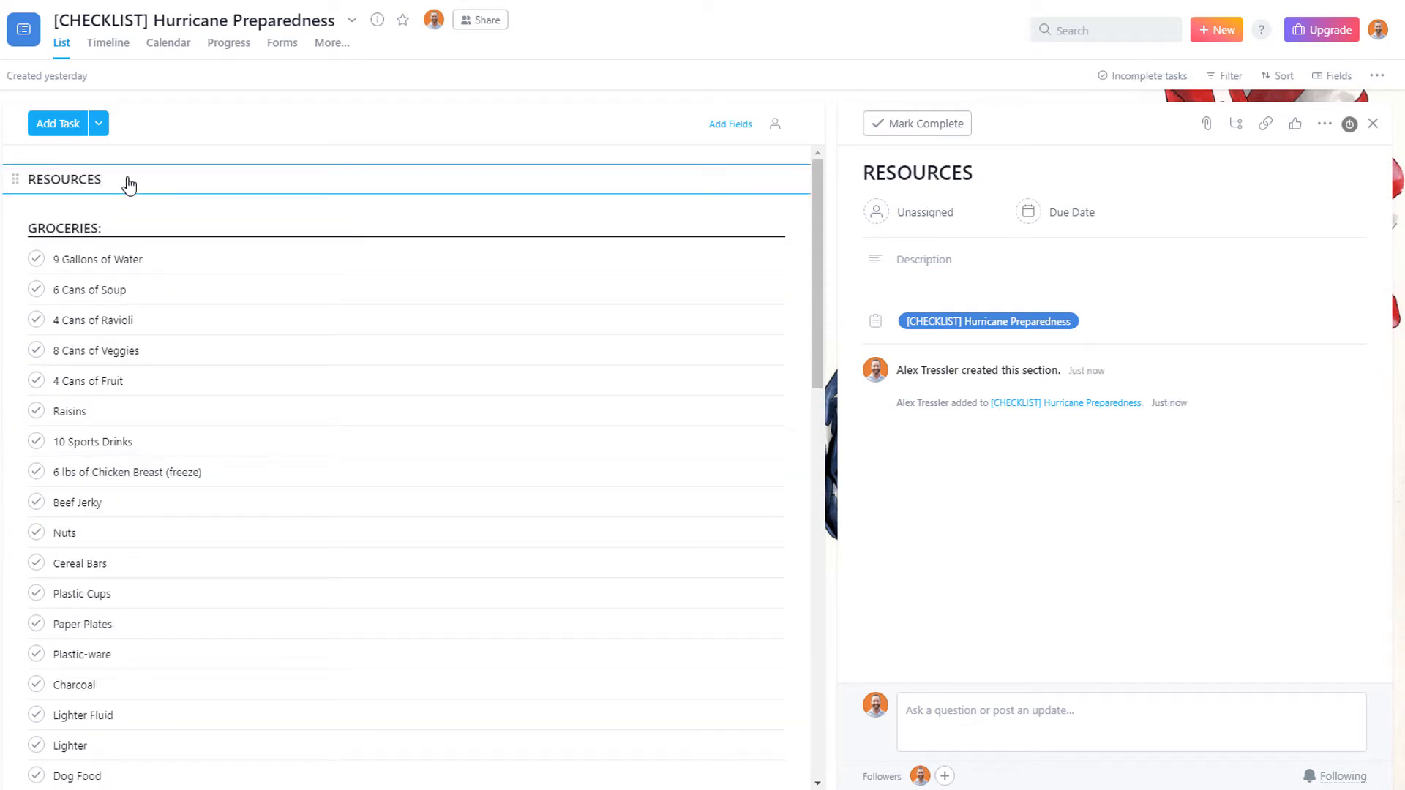
key("Return")
type("Cou")
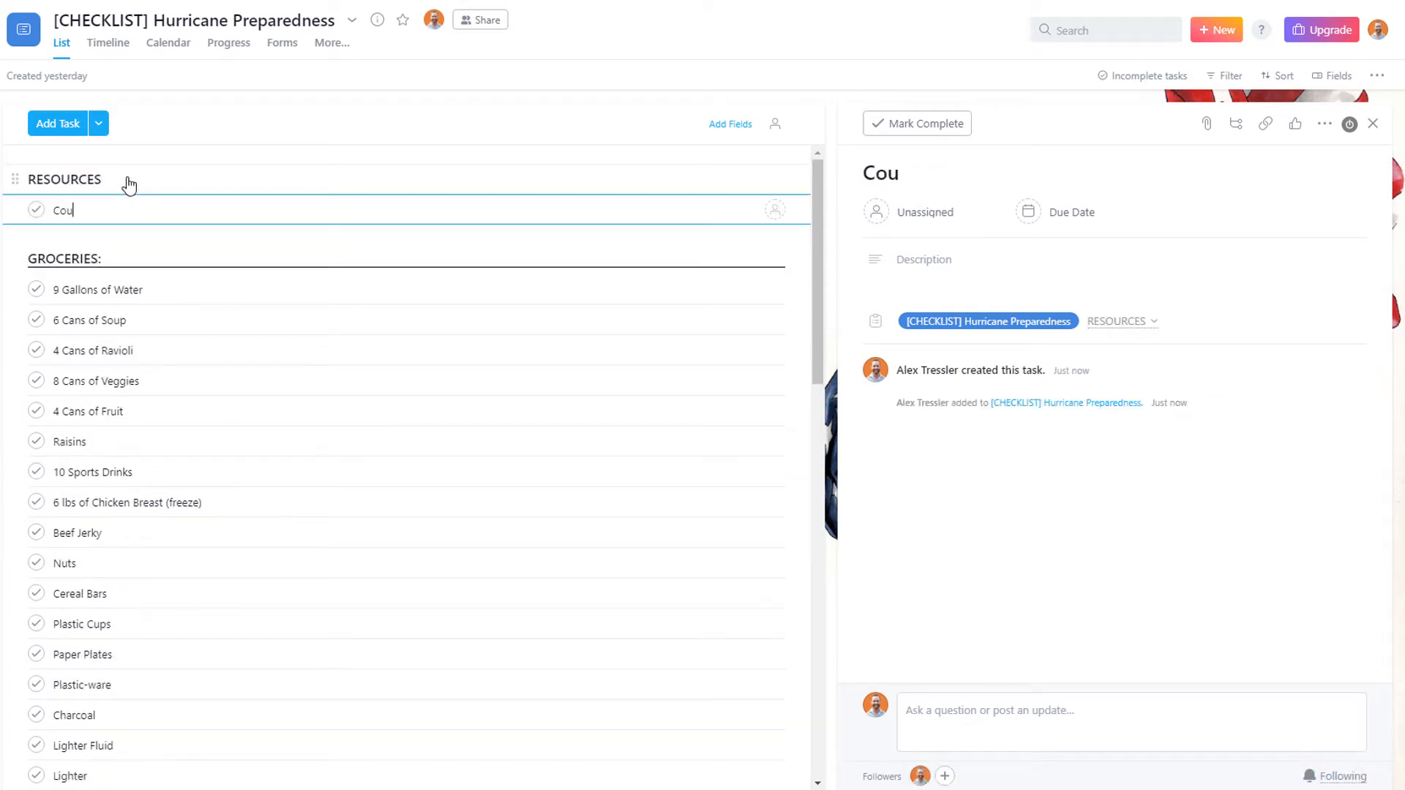
type("nty Information")
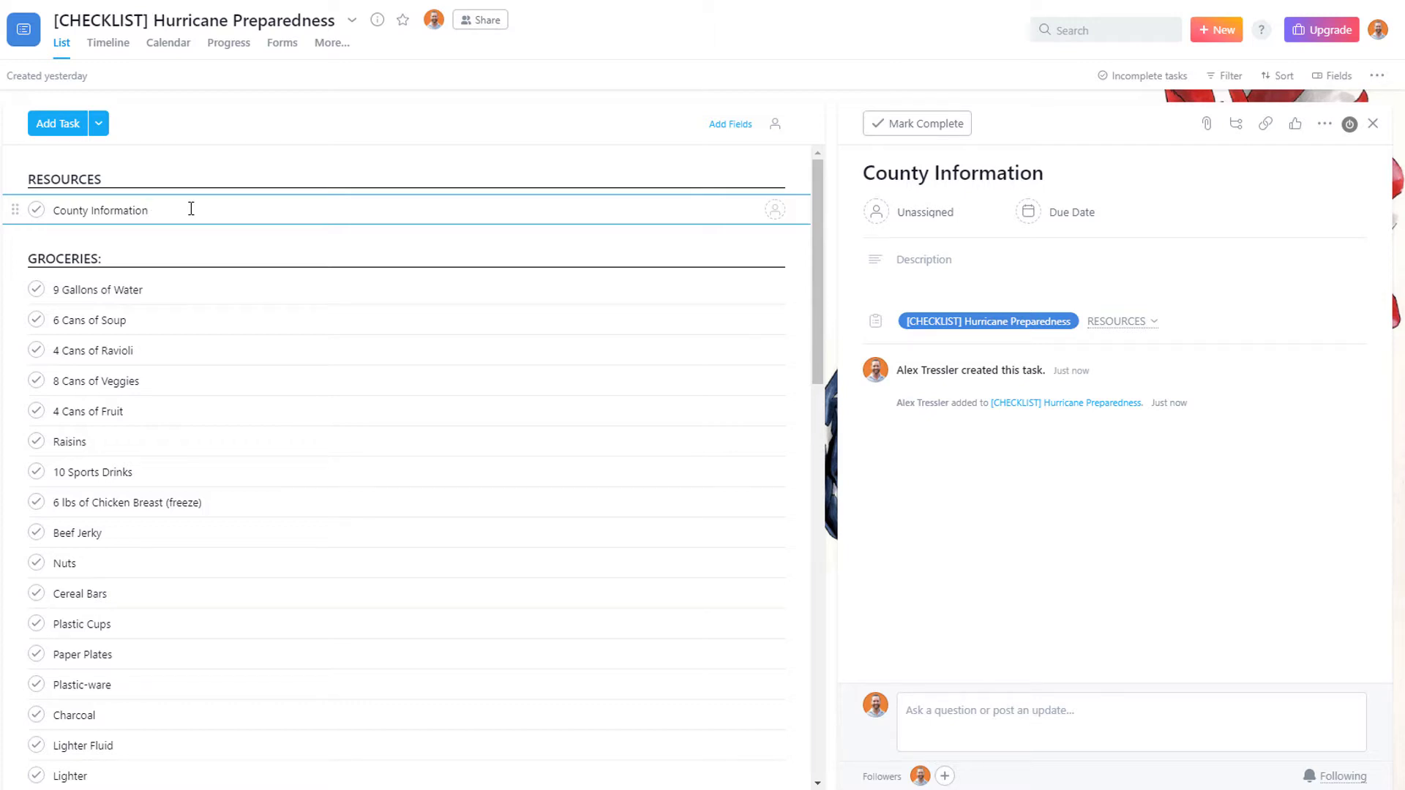
left_click(915, 268)
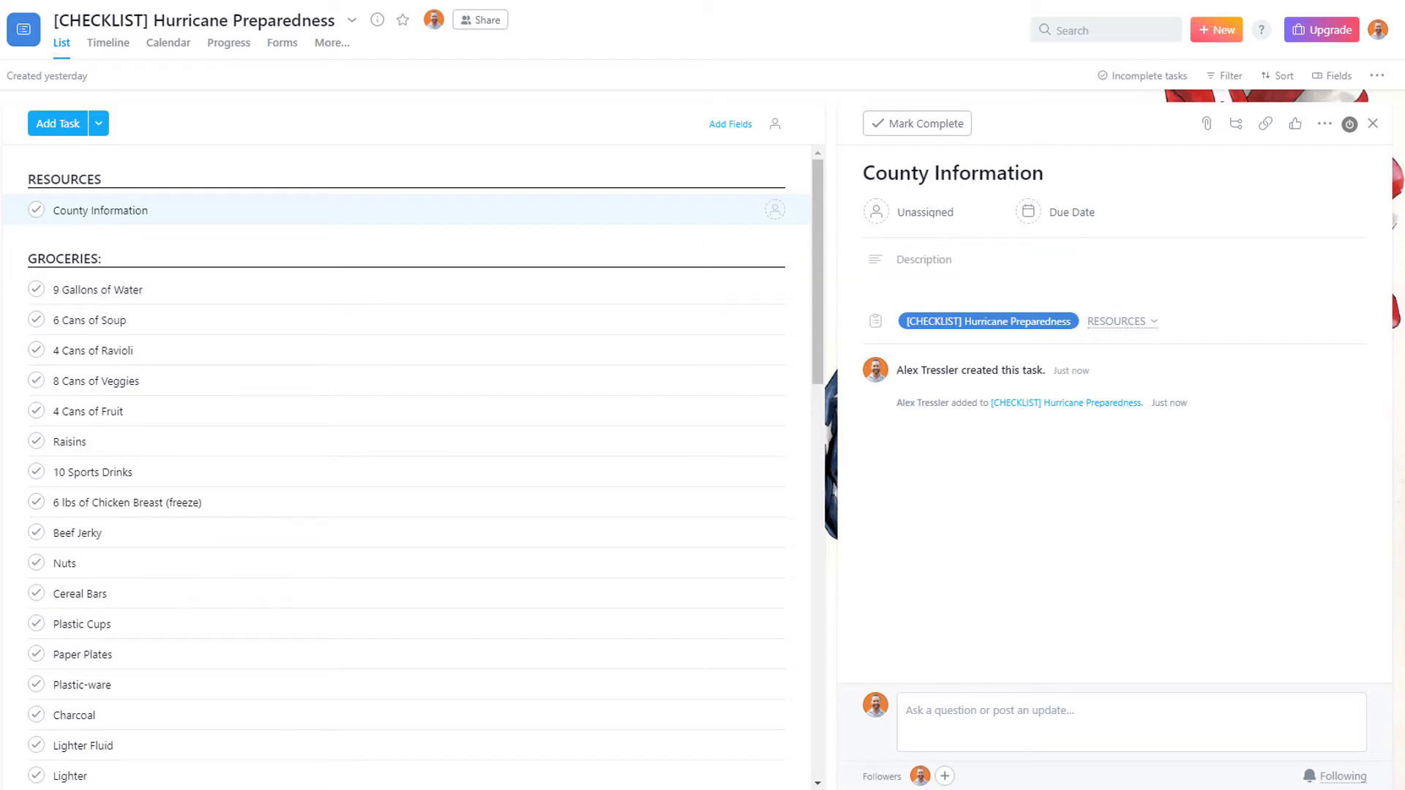
left_click(943, 263)
key("ctrl+v")
left_click(919, 276)
key("BackSpace")
key("BackSpace")
key("BackSpace")
key("BackSpace")
key("BackSpace")
key("BackSpace")
key("BackSpace")
Step: Make the labels "Phone:" and "Evacuation Zone:" bold in the County Information description and close the task details
left_click_drag(932, 260, 890, 264)
key("ctrl+b")
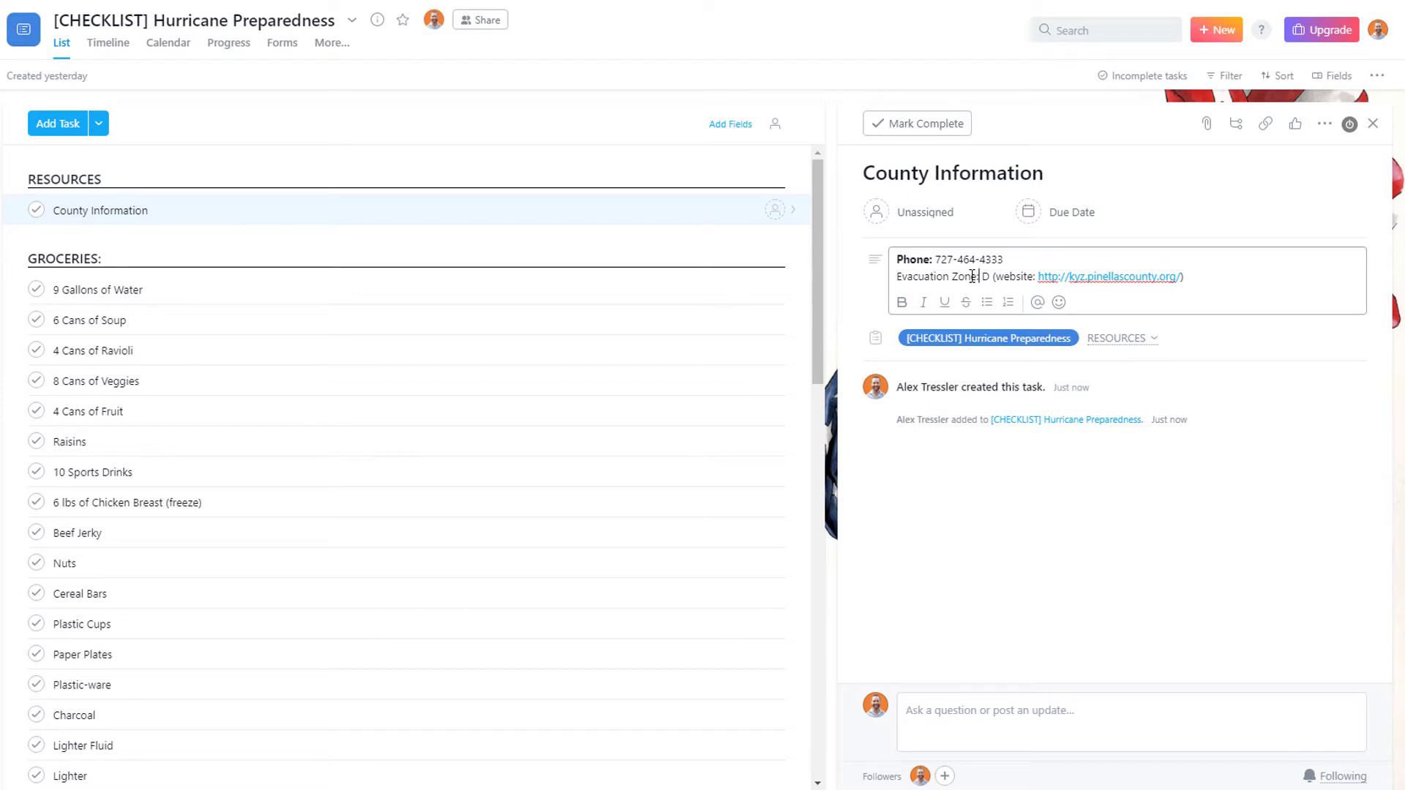
left_click_drag(975, 277, 893, 278)
key("ctrl+b")
left_click(1042, 483)
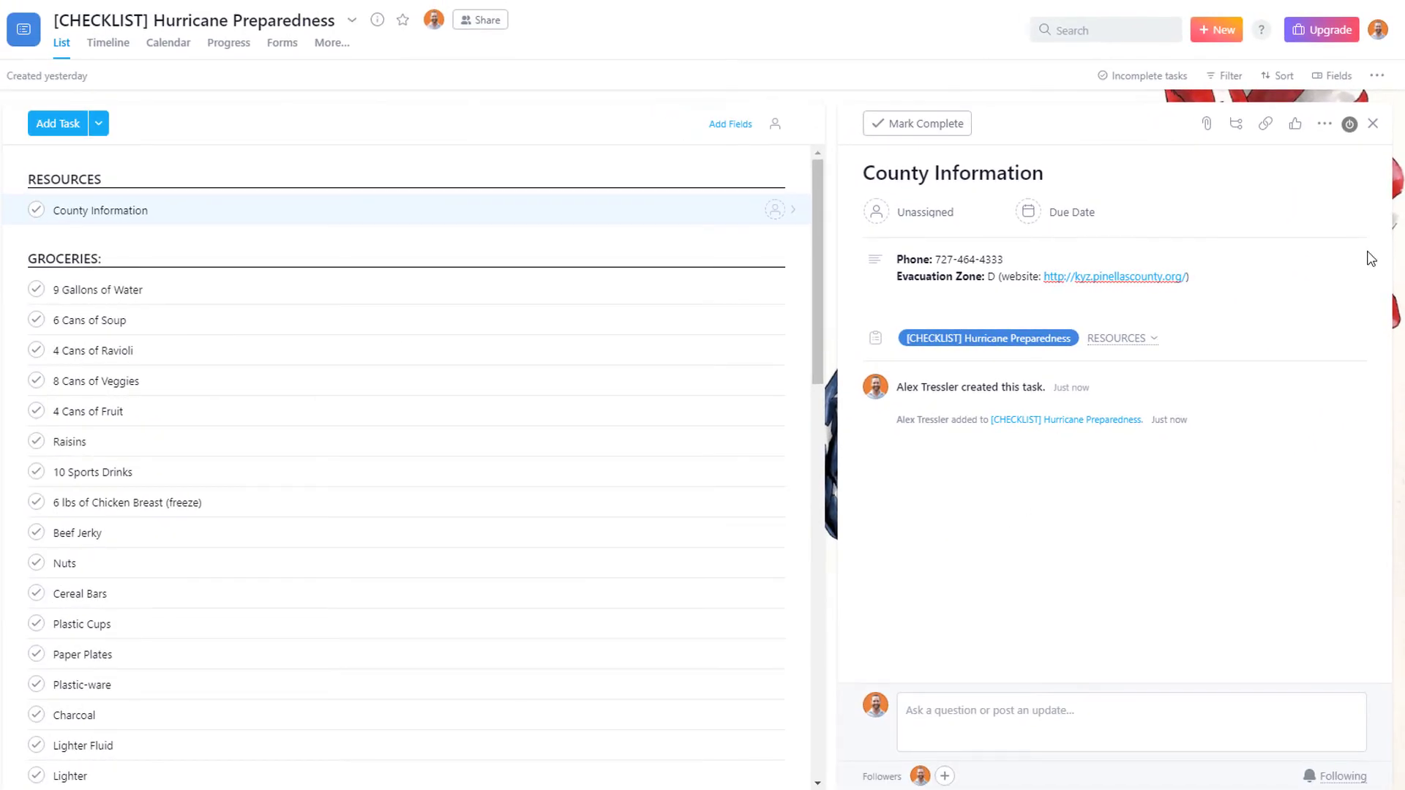
left_click(1373, 124)
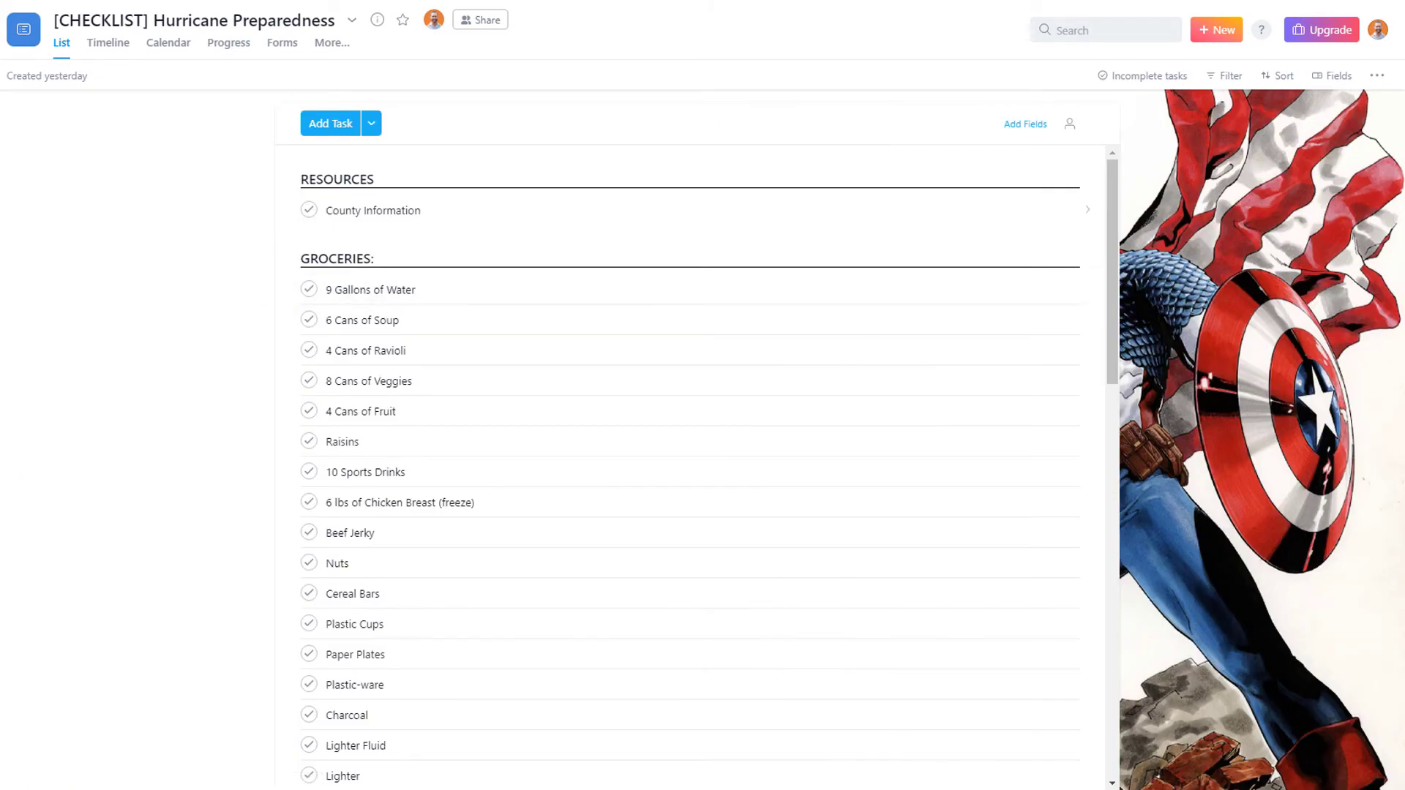